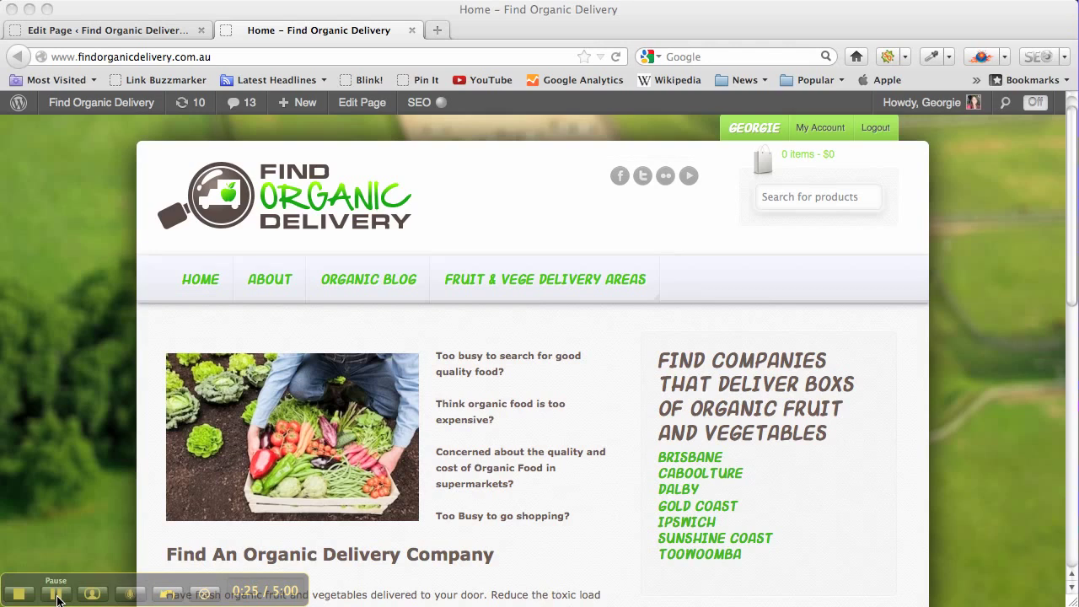
Search Google for site:findorganicdelivery.com.au to list the site's indexed pages
left_click(696, 57)
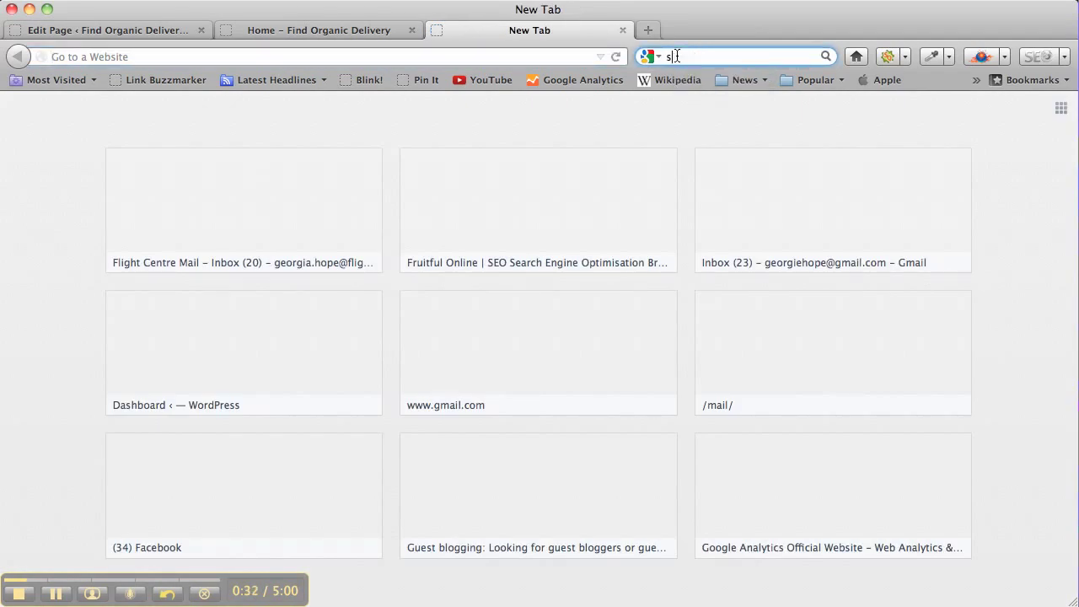
type("ite")
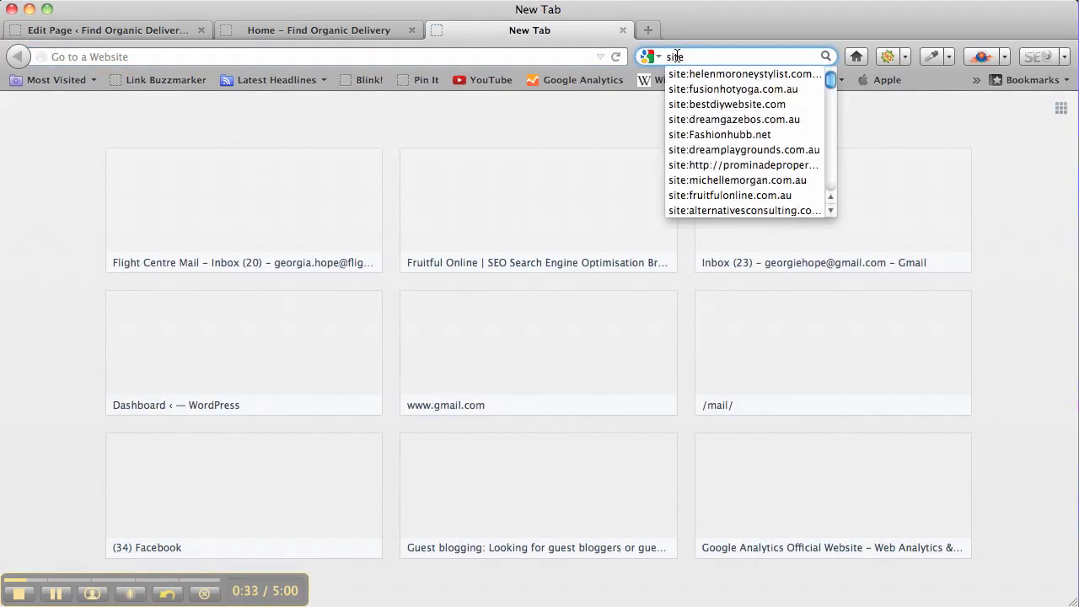
type(":findorganicdelivery.com.au")
key("Return")
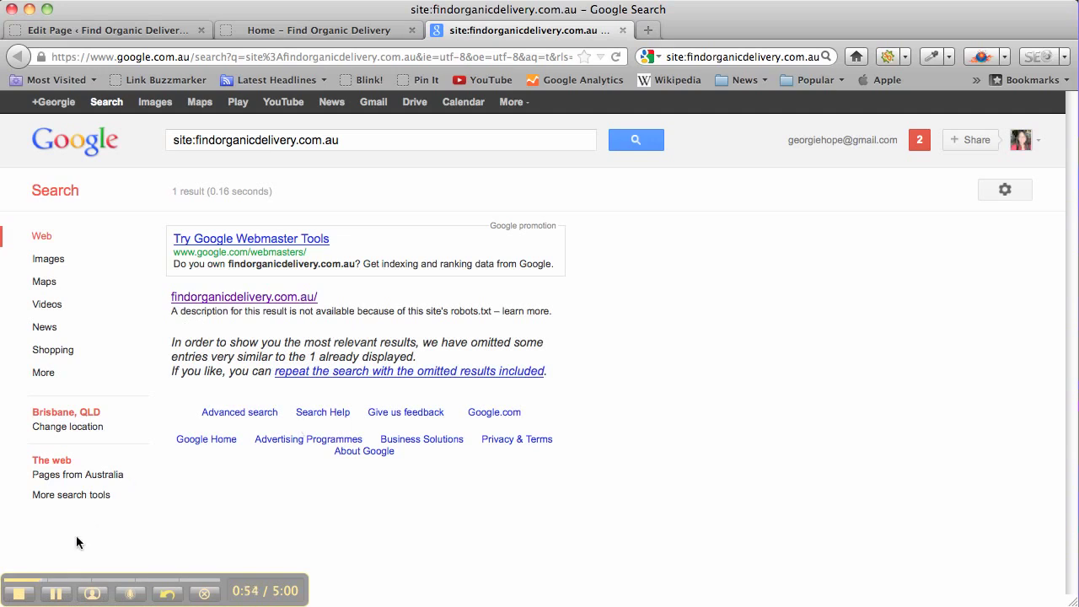
Scroll through the roughly 112 indexed site:fruitfulonline.com.au results for comparison
left_click(57, 596)
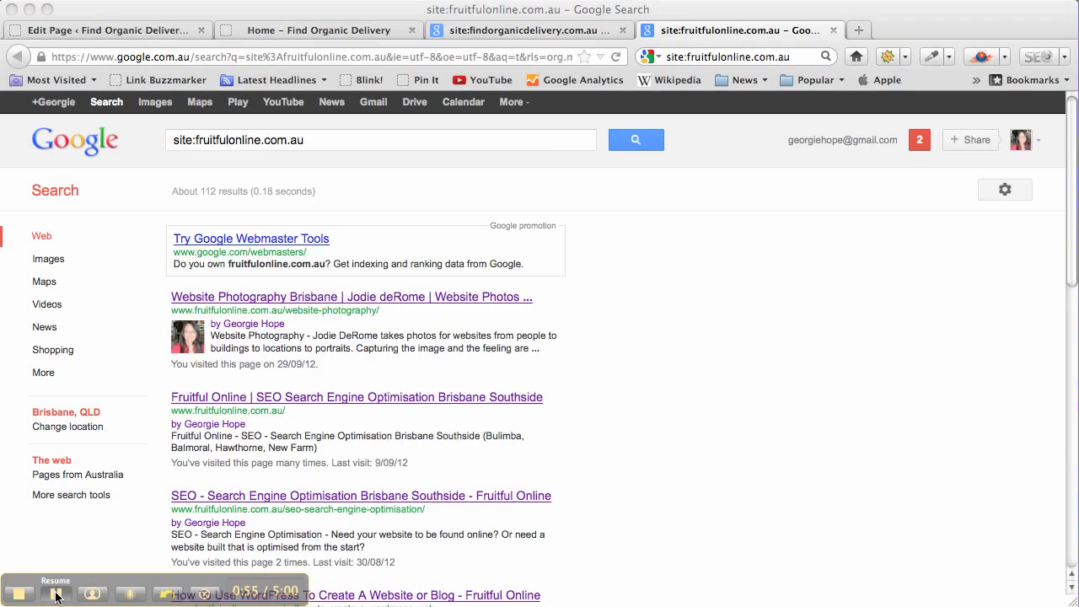
left_click(57, 596)
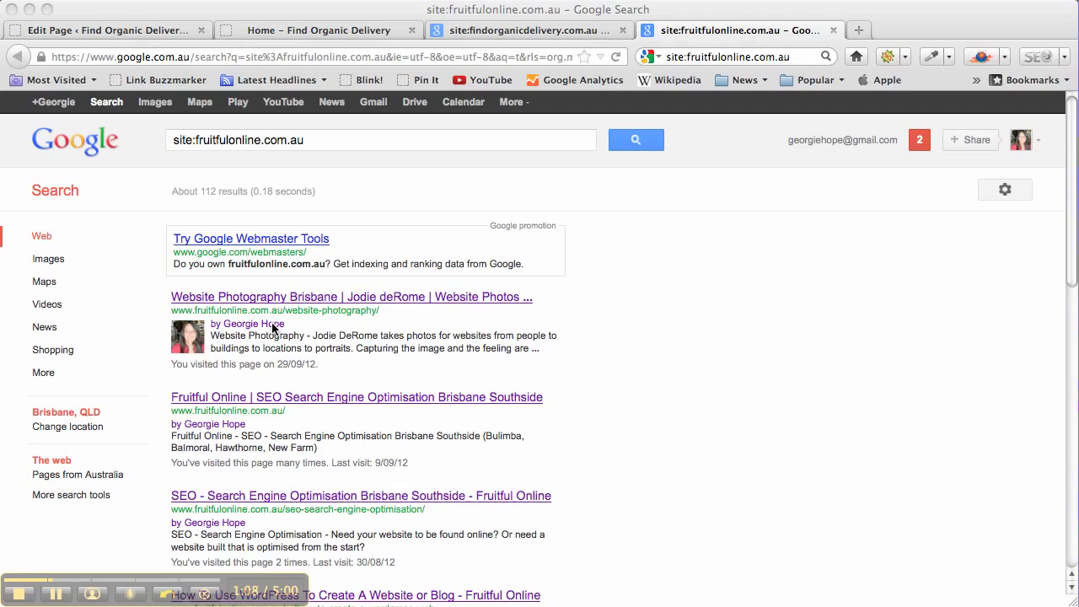
scroll(650, 368, "down", 3)
scroll(651, 368, "down", 2)
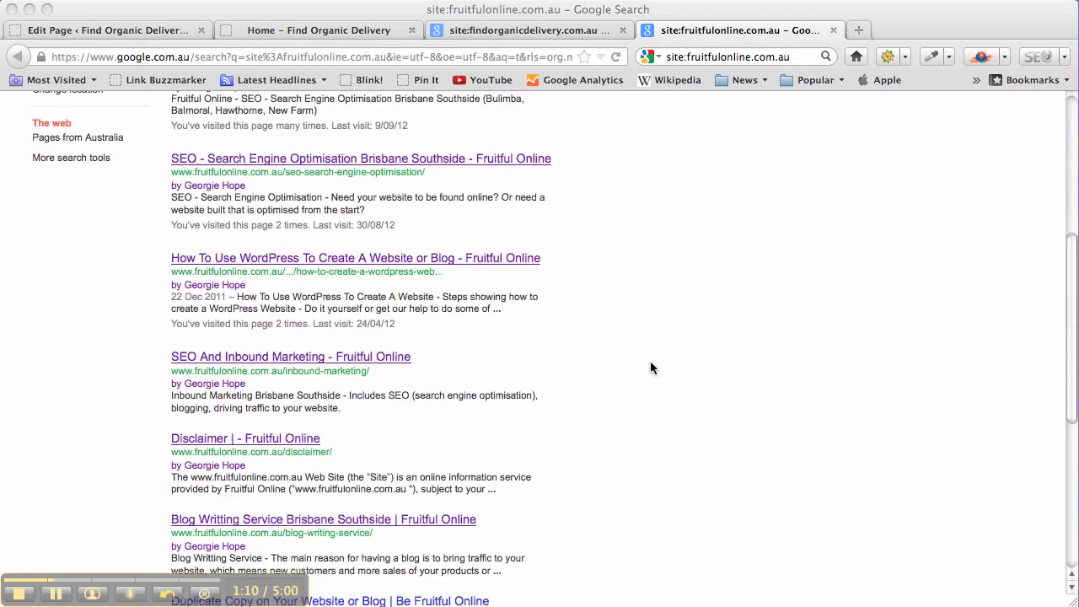
scroll(650, 367, "down", 3)
scroll(650, 368, "down", 2)
scroll(650, 368, "up", 10)
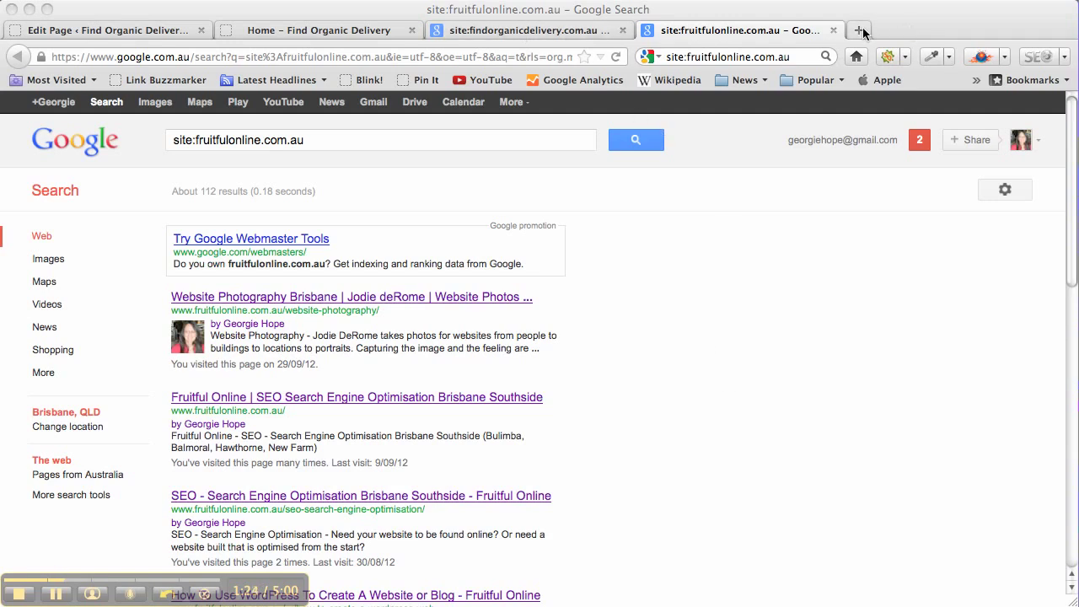
Open a spare blank tab and select the findorganicdelivery.com.au domain in the Google query
left_click(540, 30)
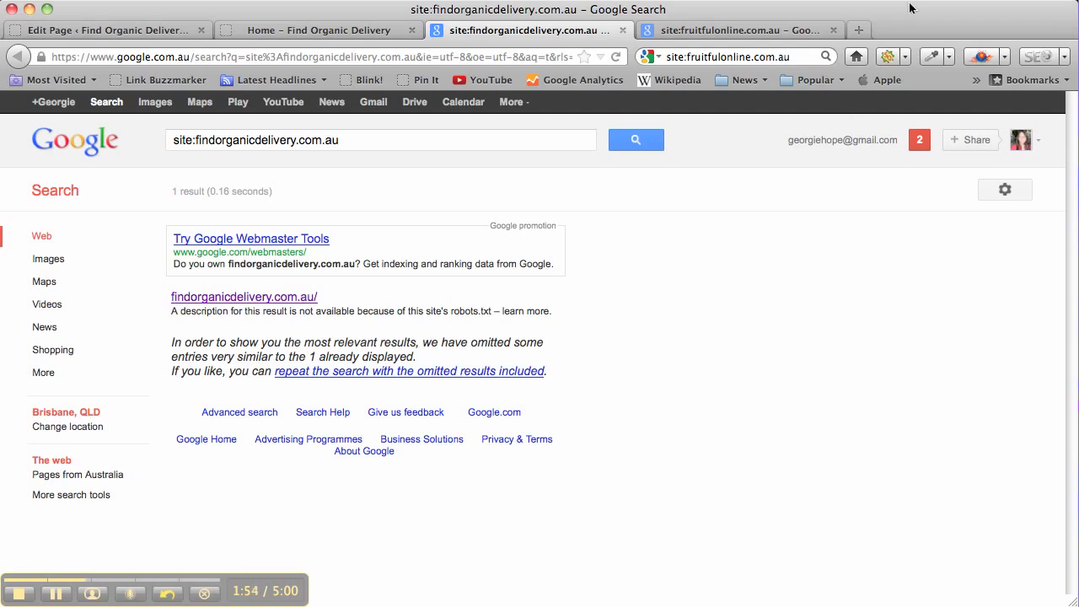
left_click(859, 30)
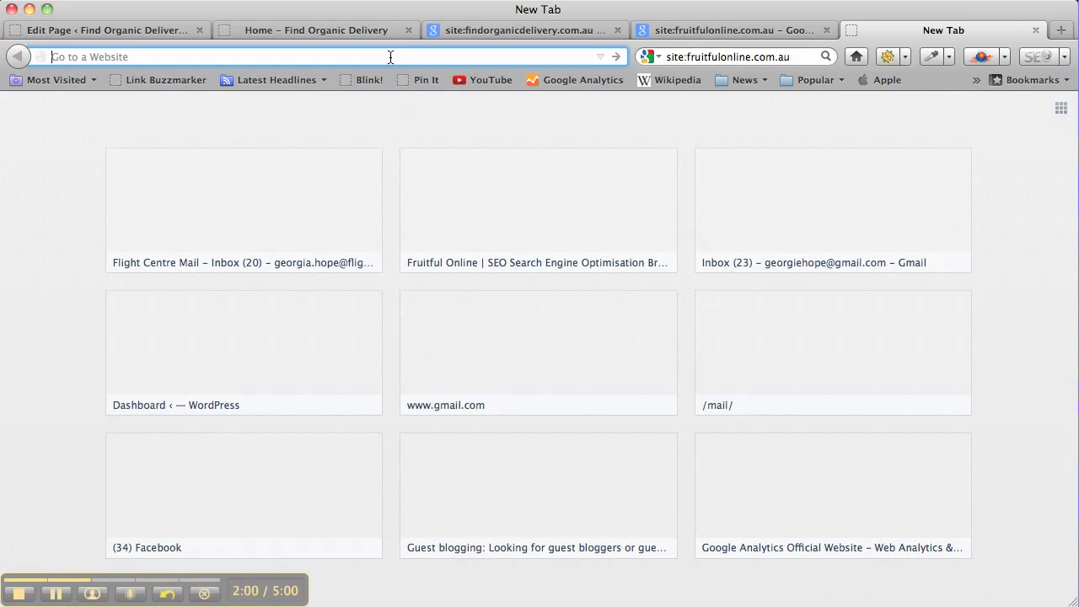
left_click(520, 31)
left_click(325, 141)
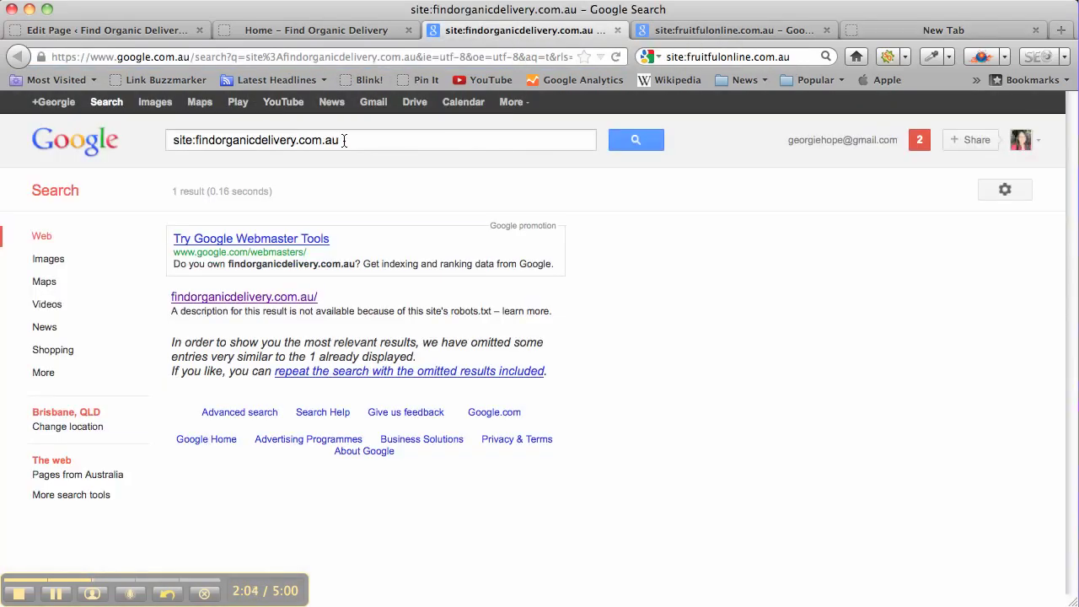
left_click_drag(342, 140, 196, 137)
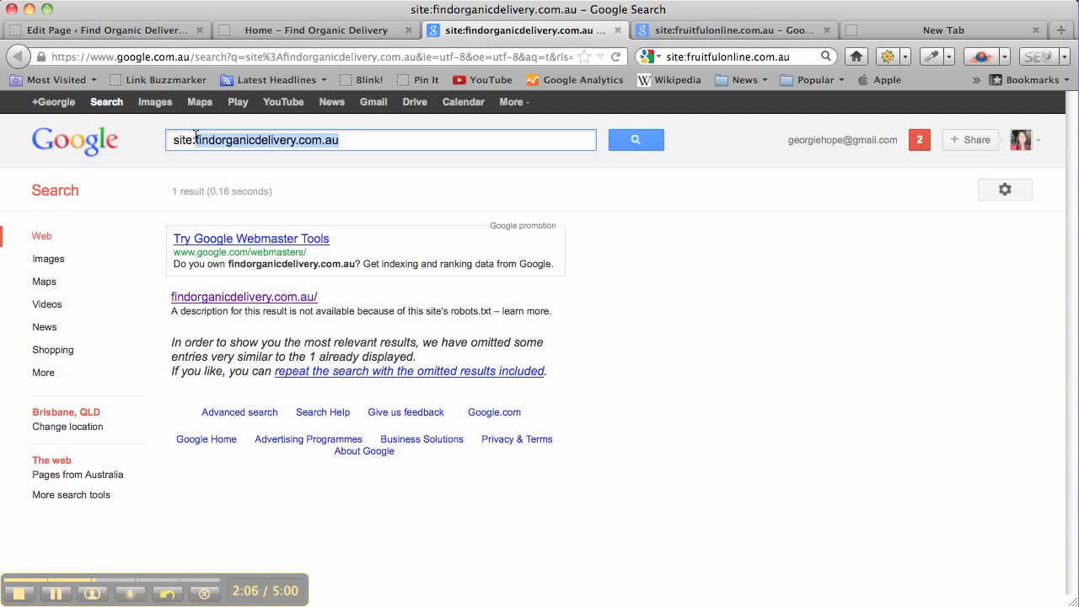
Load findorganicdelivery.com.au/robots.txt in the blank tab using the pasted domain
left_click(890, 33)
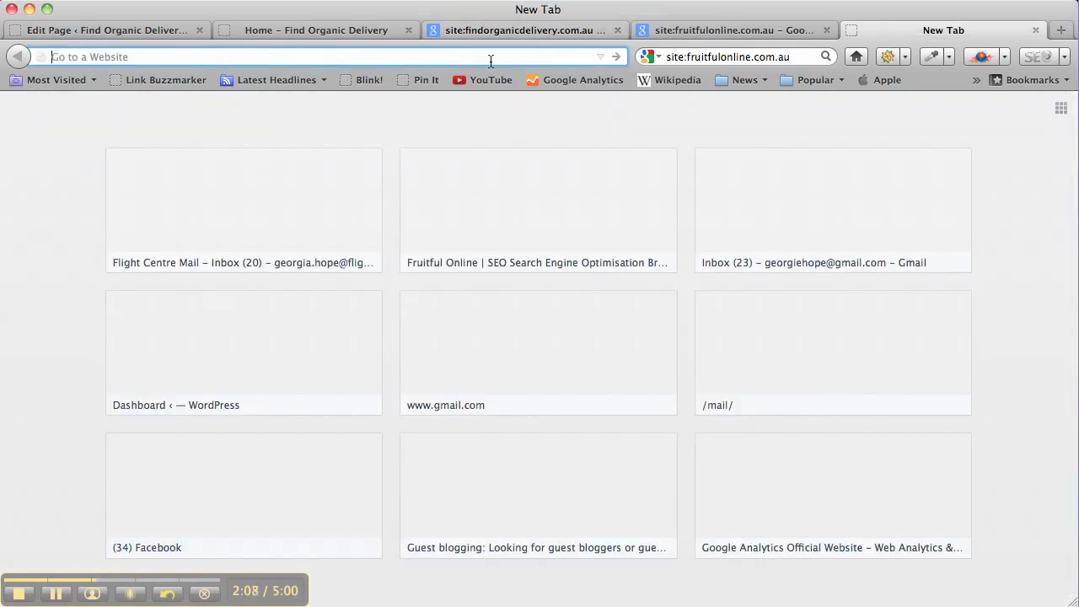
type("findorganicdelivery.com.au")
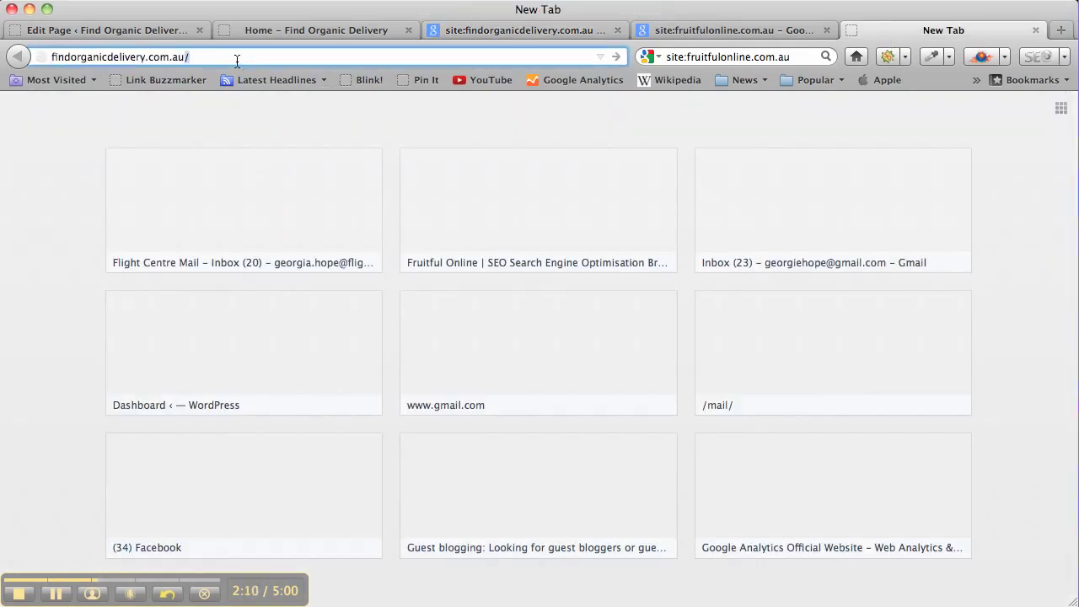
type("/ro")
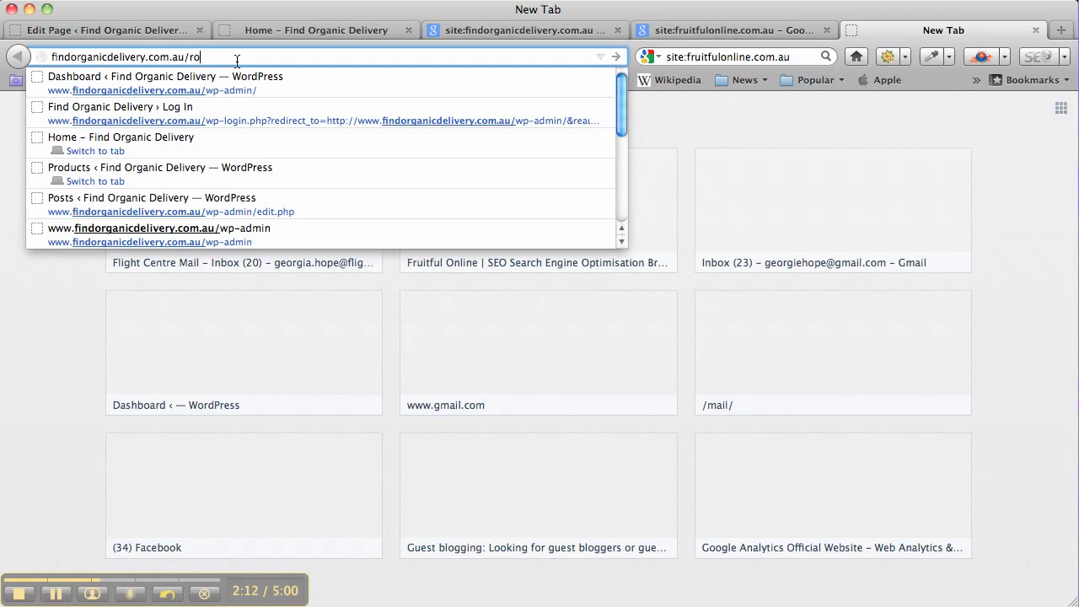
type("bots.t")
type("xt")
key("Return")
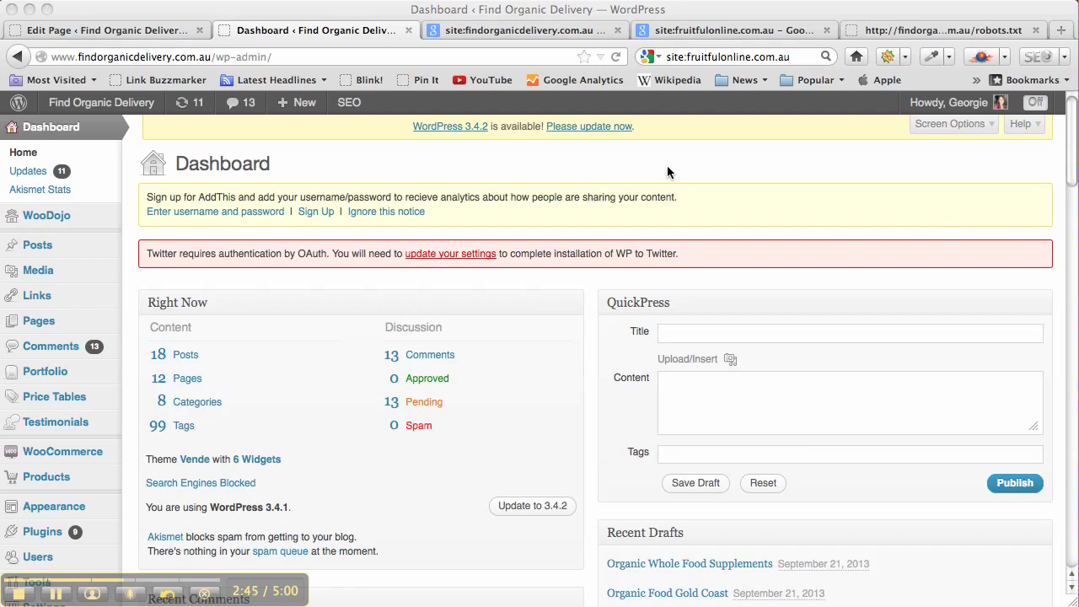
Open Settings > Privacy from the WordPress dashboard sidebar
scroll(667, 168, "down", 3)
scroll(667, 169, "down", 2)
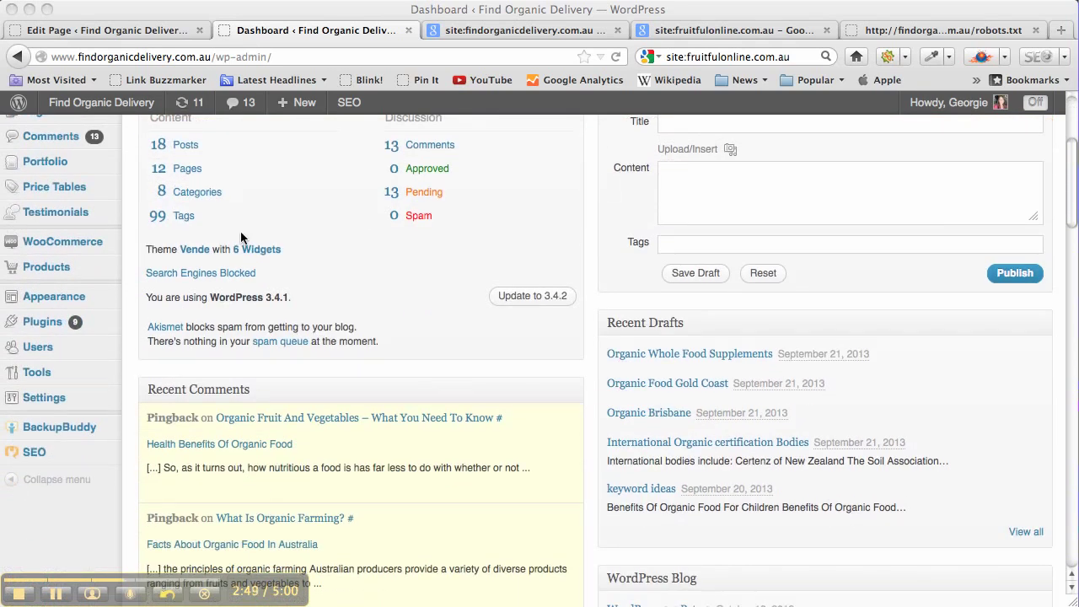
left_click(69, 403)
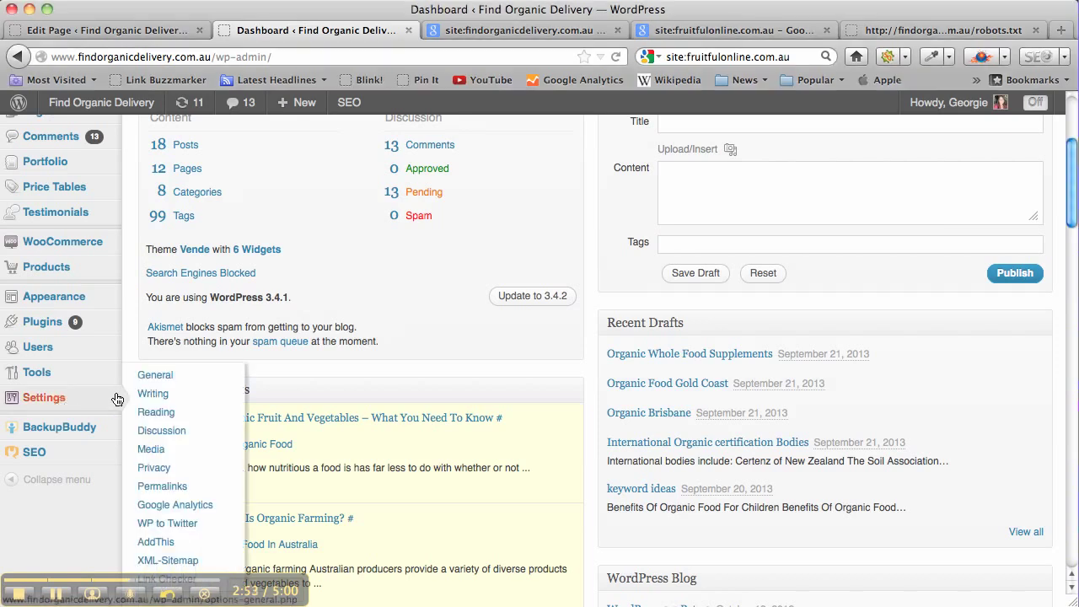
left_click(154, 468)
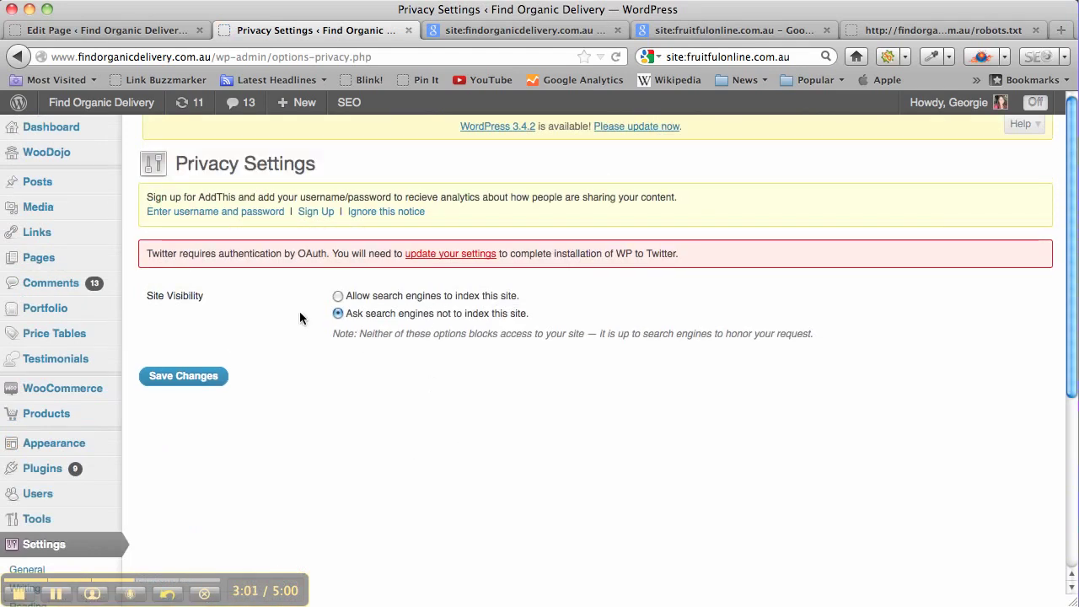
Select 'Ask search engines not to index this site', then return to the Google results tab
left_click(337, 313)
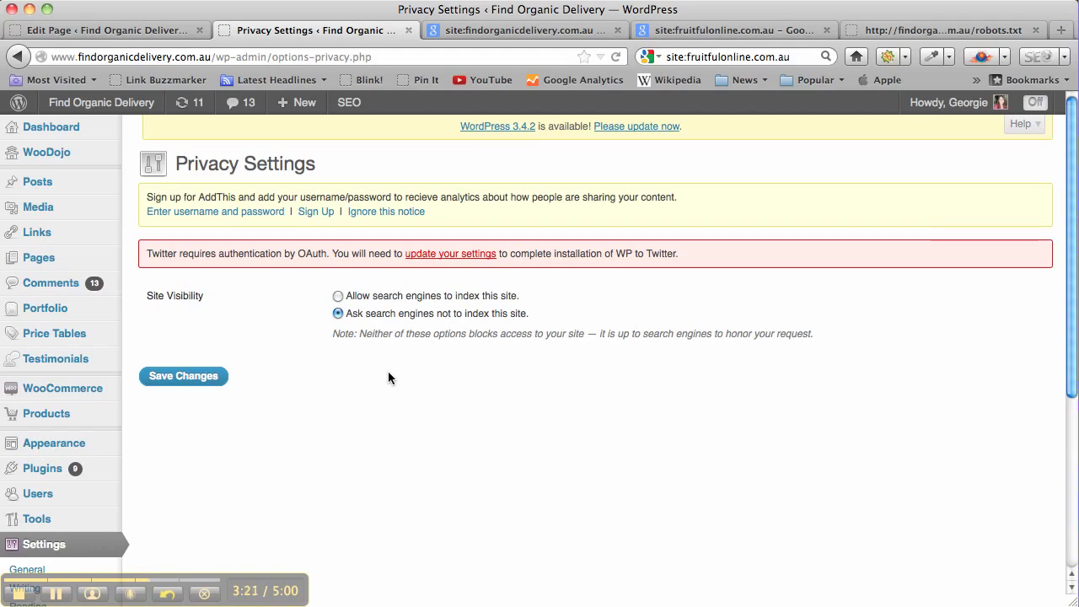
left_click(506, 30)
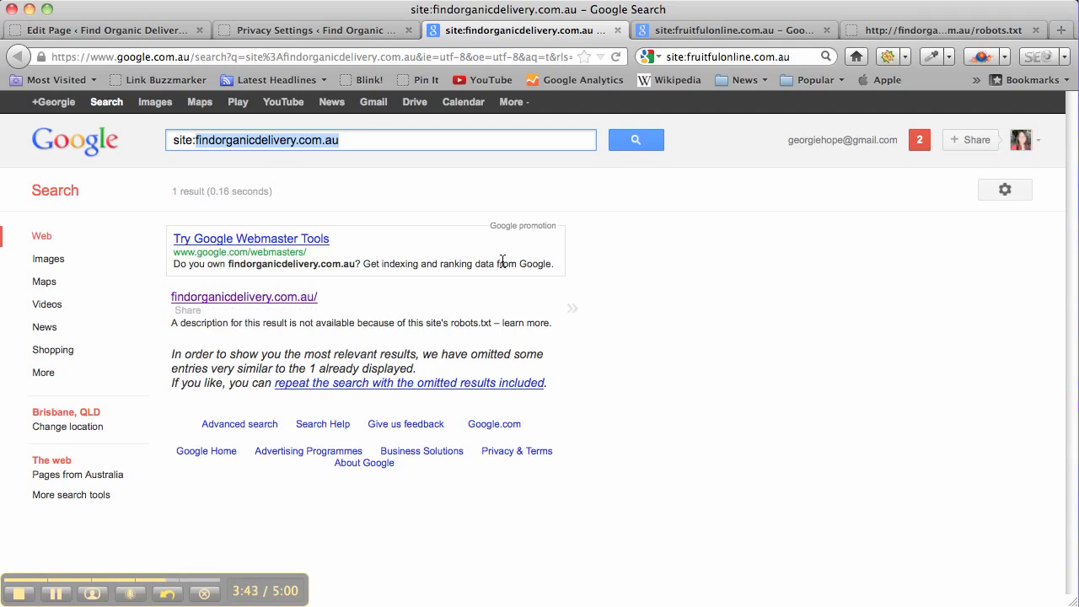
Revisit the robots.txt, fruitfulonline results and Privacy Settings tabs, then start a blank tab
left_click(898, 30)
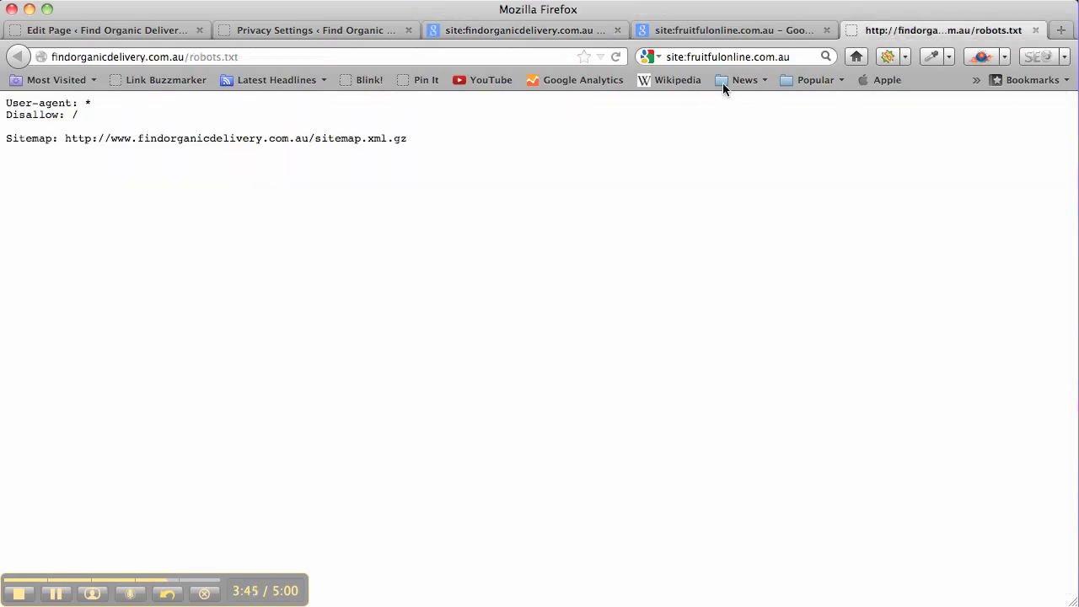
left_click(713, 32)
left_click(348, 32)
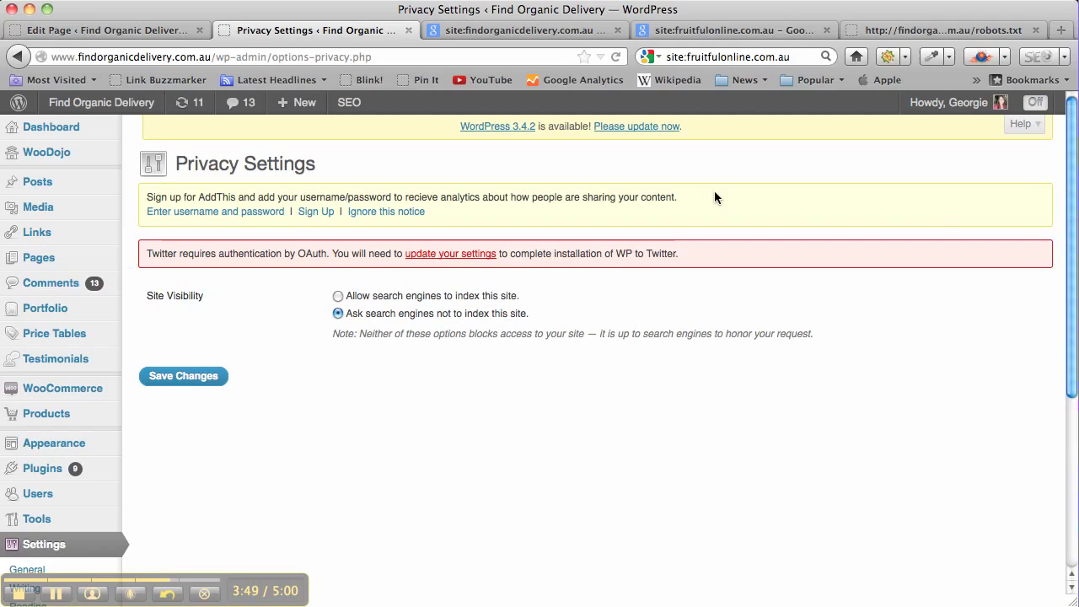
left_click(1061, 30)
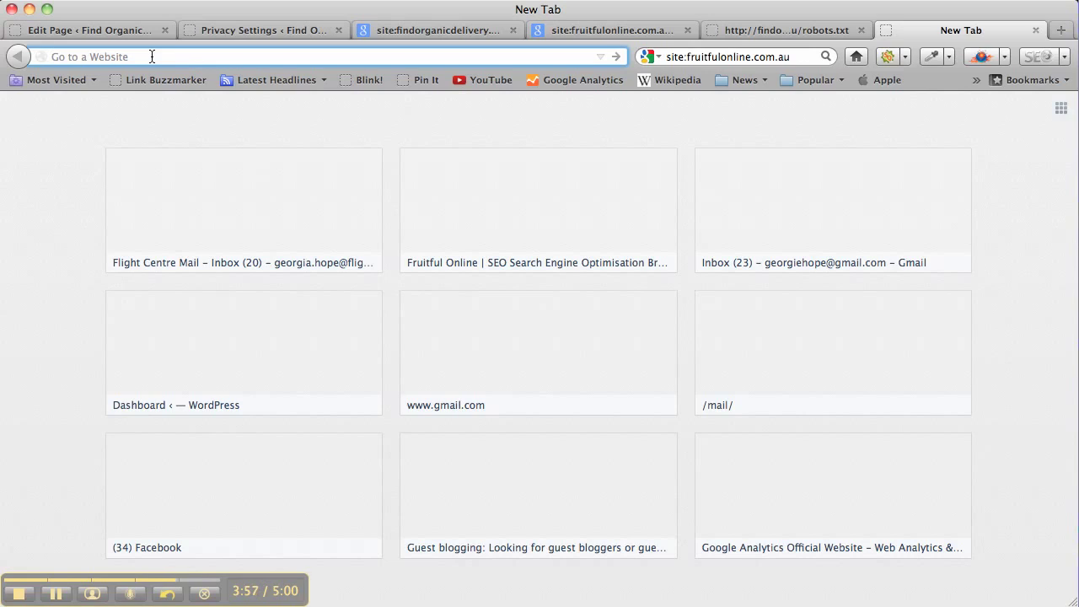
Go to pingomatic.com and scroll through its empty Blog Details form
type("pingomatic.com/")
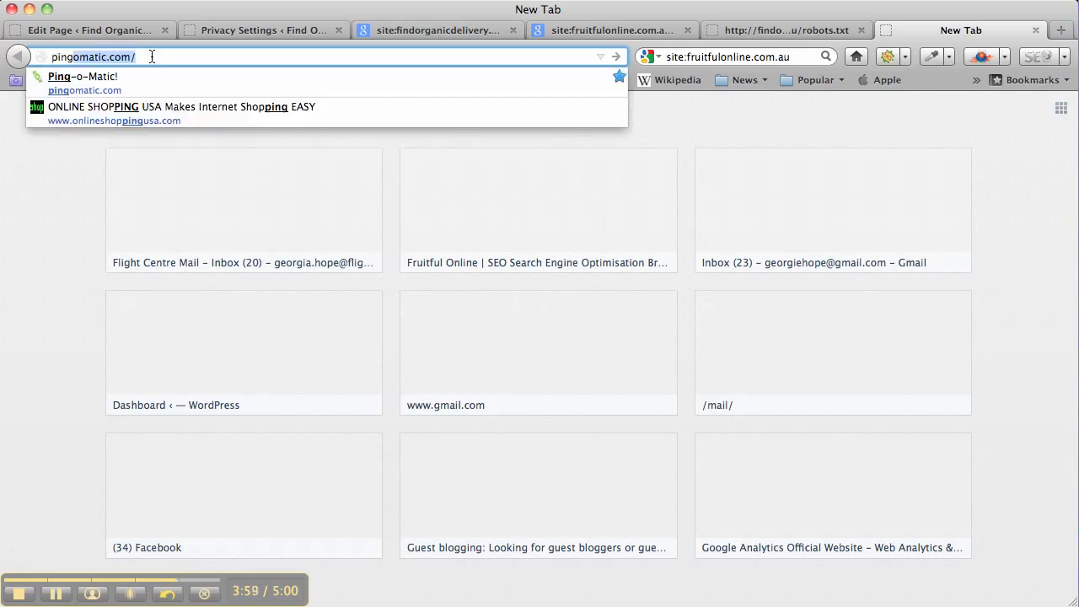
key("Return")
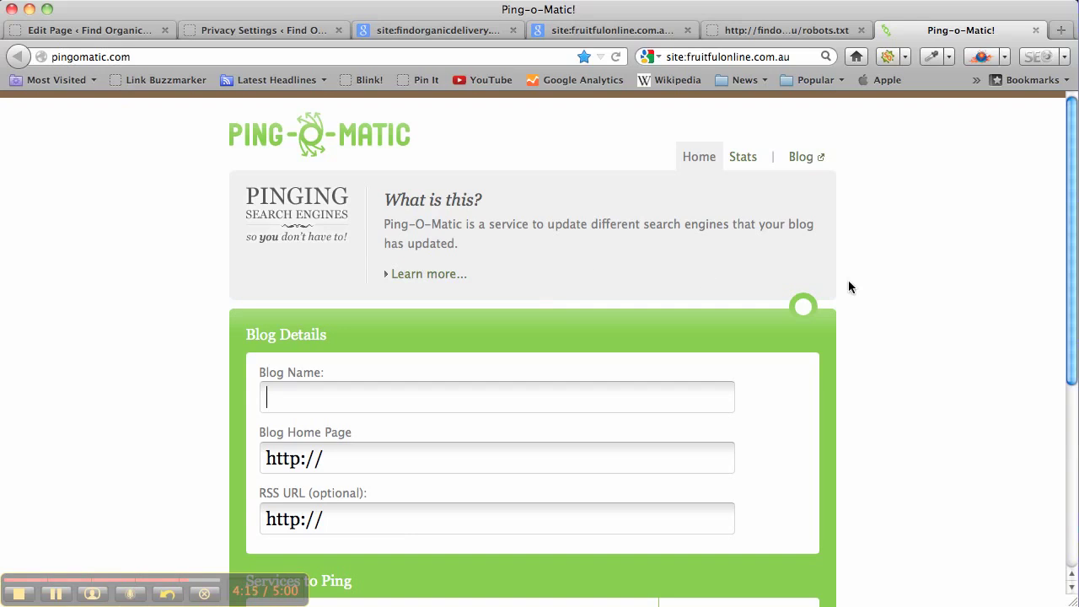
scroll(869, 301, "down", 3)
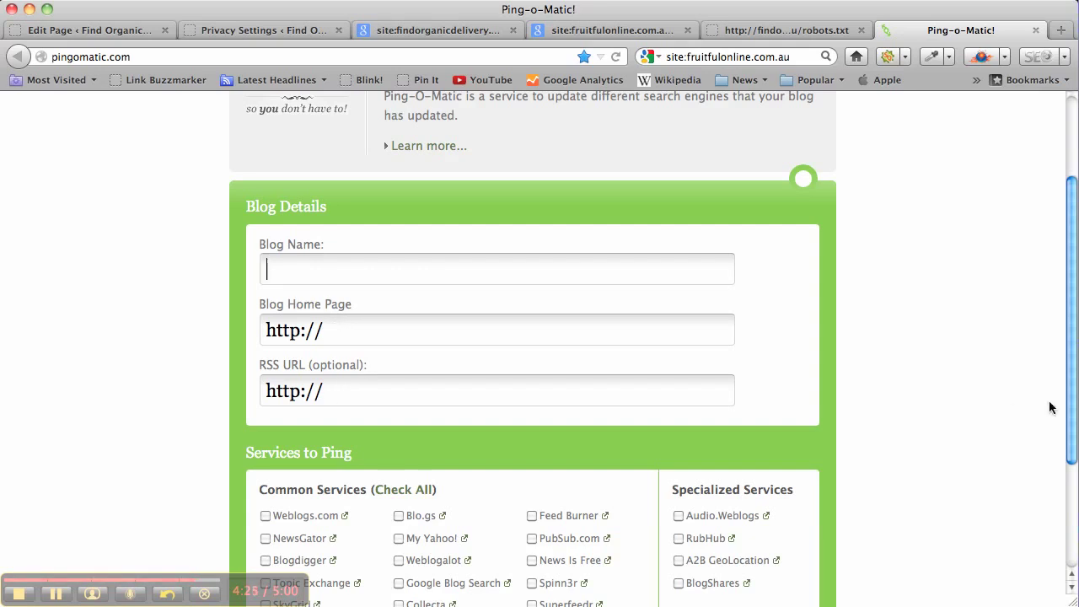
scroll(962, 369, "up", 3)
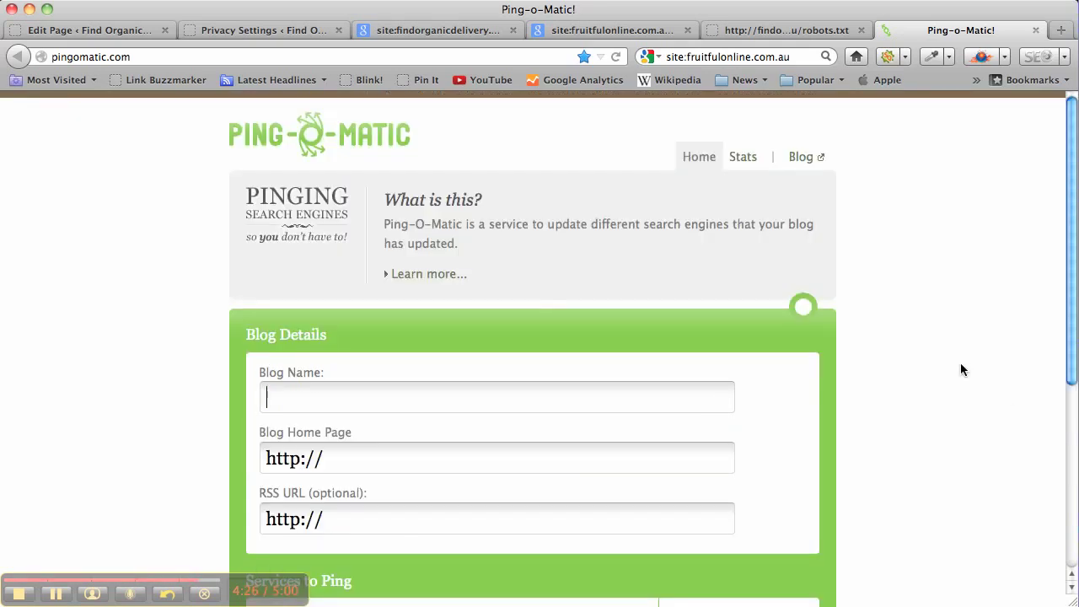